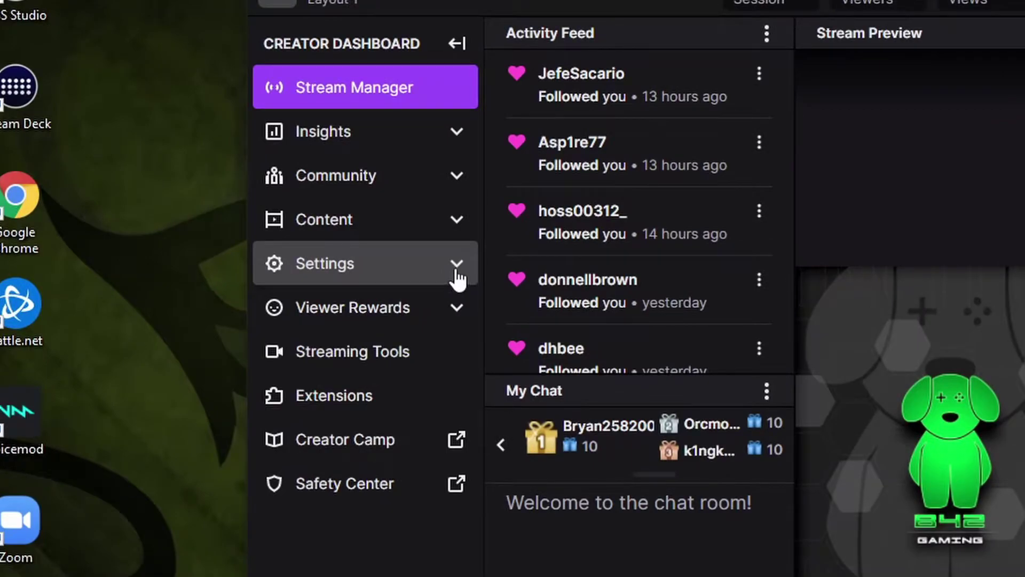
- Expand Settings in the Creator Dashboard sidebar and open the Channel settings About page
{"action": "left_click", "coordinate": [457, 273]}
{"action": "left_click", "coordinate": [395, 359]}
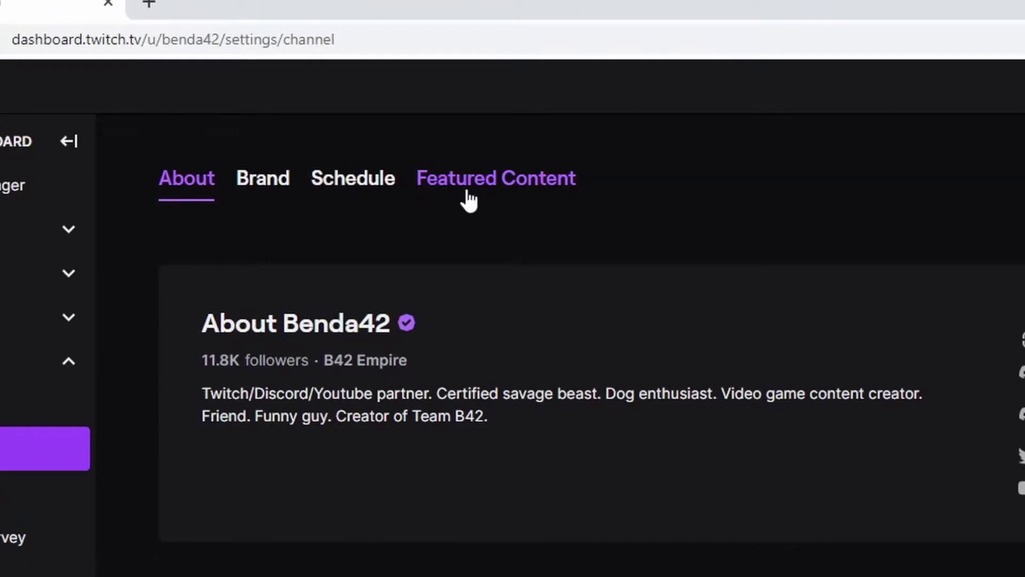
- Switch to Featured Content to show My Teams with managed, pending and member teams
{"action": "left_click", "coordinate": [469, 201]}
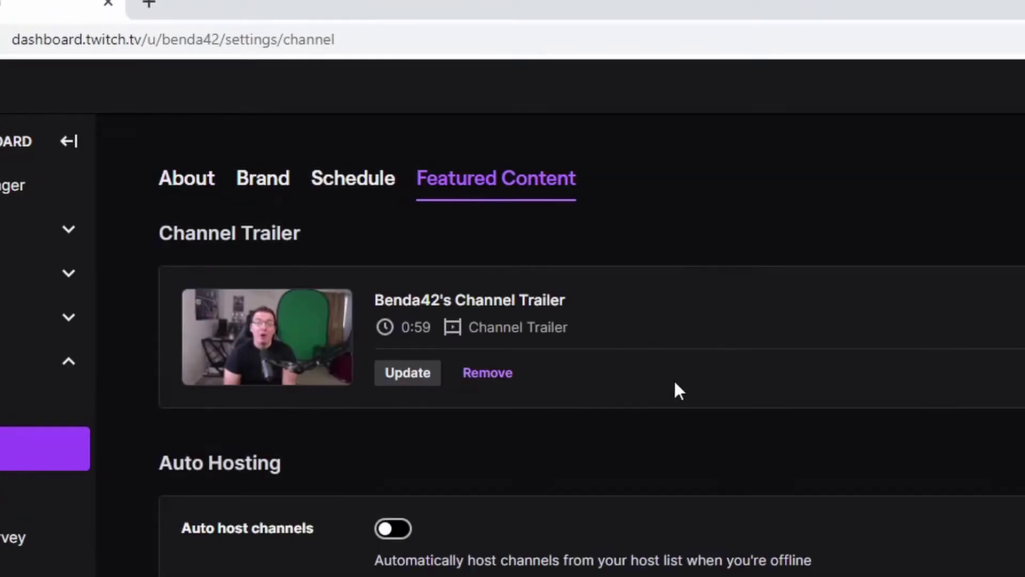
{"action": "scroll", "coordinate": [737, 525], "scroll_direction": "down", "scroll_amount": 5}
{"action": "scroll", "coordinate": [689, 470], "scroll_direction": "down", "scroll_amount": 5}
{"action": "scroll", "coordinate": [608, 342], "scroll_direction": "down", "scroll_amount": 5}
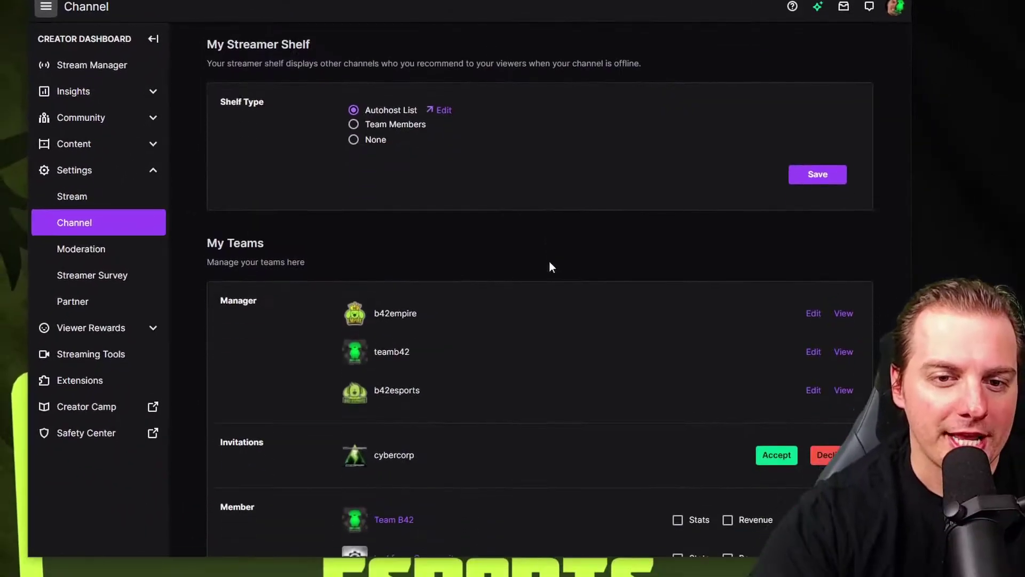
{"action": "scroll", "coordinate": [549, 264], "scroll_direction": "down", "scroll_amount": 3}
{"action": "scroll", "coordinate": [553, 256], "scroll_direction": "down", "scroll_amount": 1}
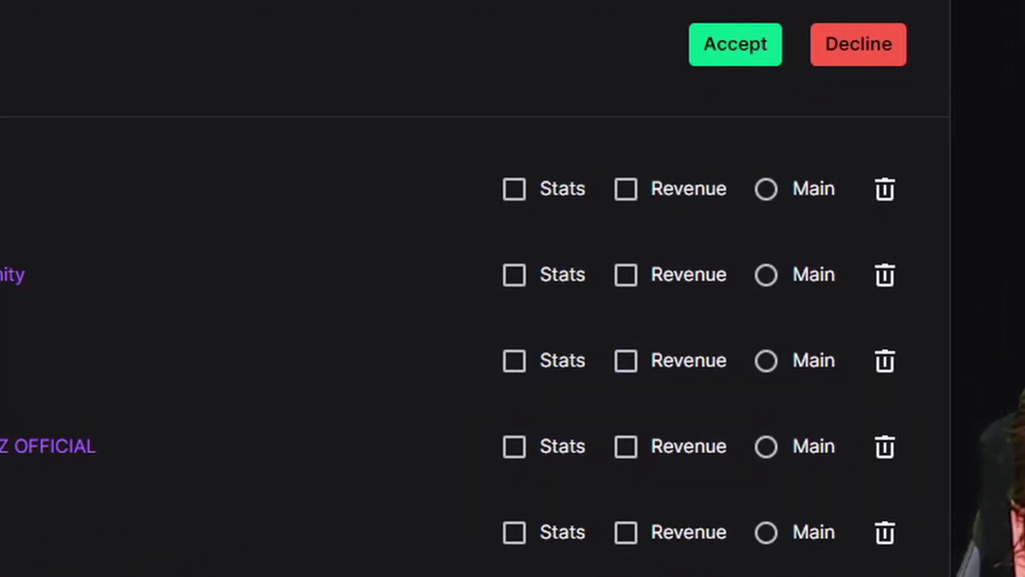
{"action": "scroll", "coordinate": [513, 288], "scroll_direction": "up", "scroll_amount": 3}
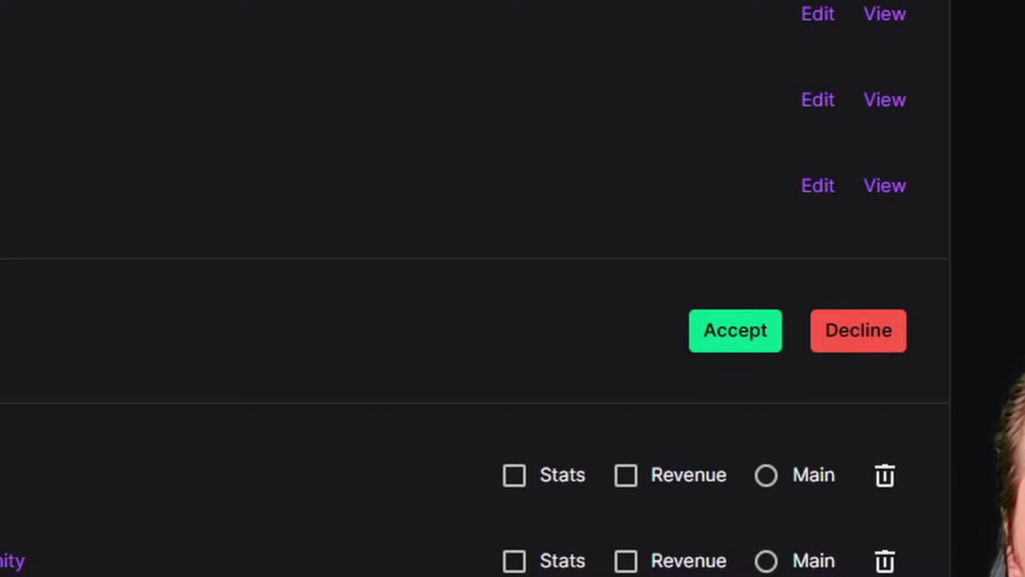